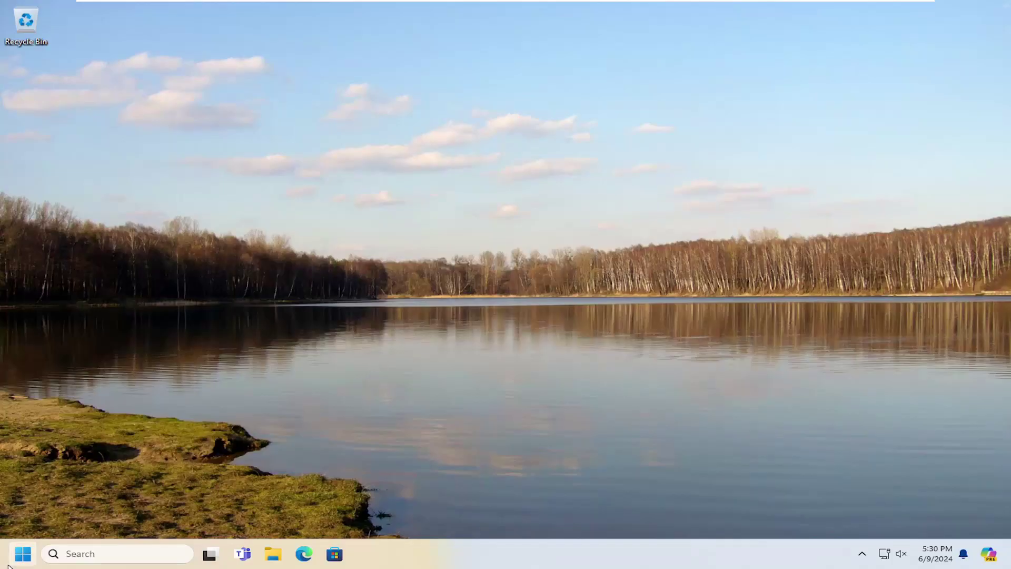
# Open the Start menu to search for 'control panel'
pyautogui.click(21, 559)
pyautogui.write('co')
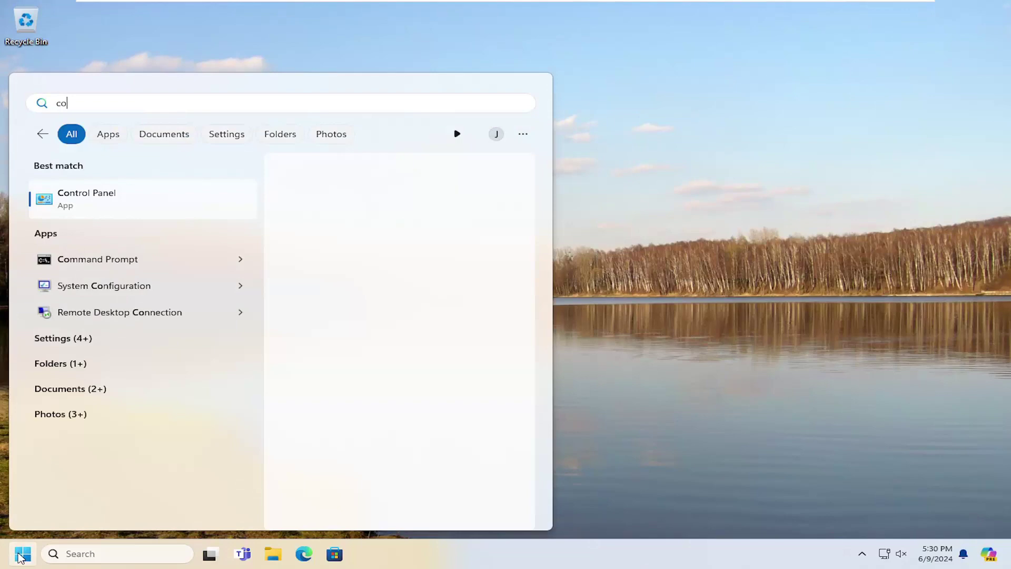
pyautogui.write('ntrol panel')
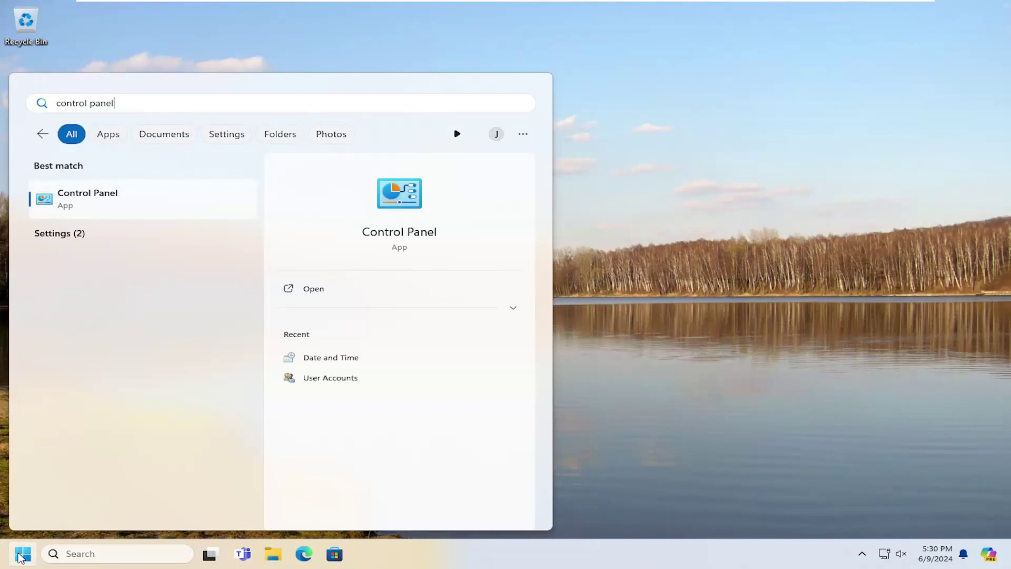
# Open Control Panel, switch View by to Category, and go to Hardware and Sound
pyautogui.click(103, 198)
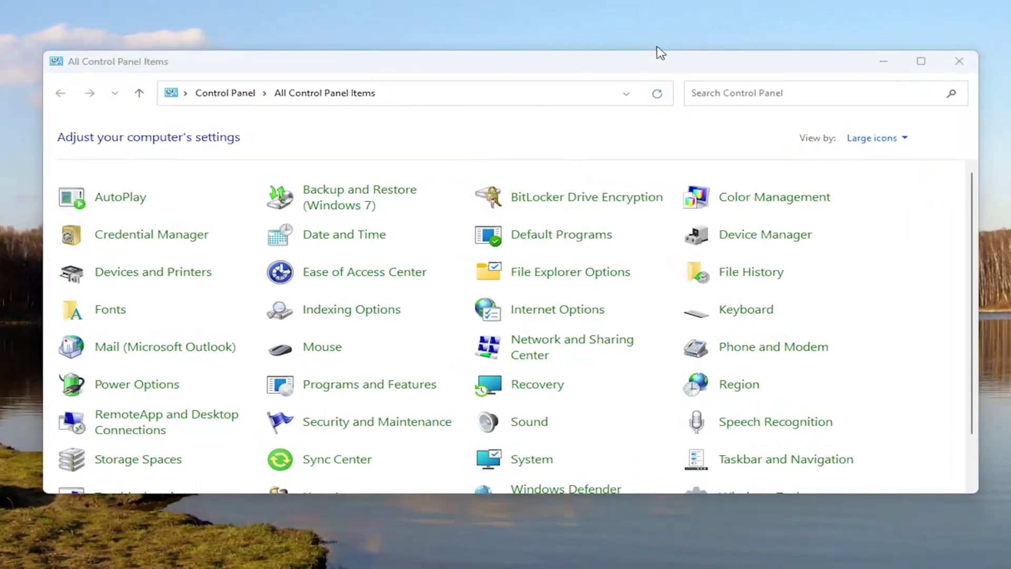
pyautogui.click(909, 147)
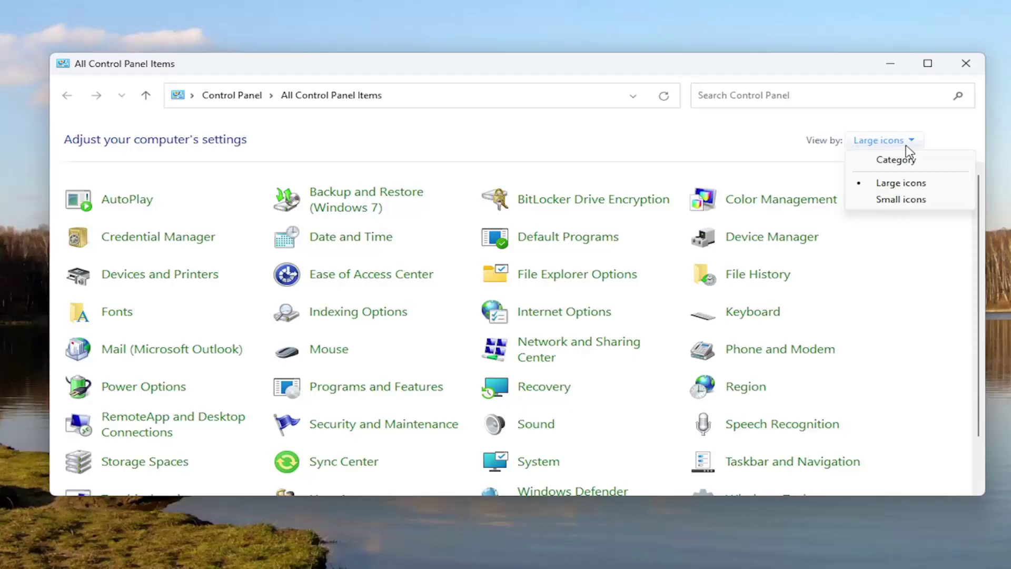
pyautogui.click(896, 159)
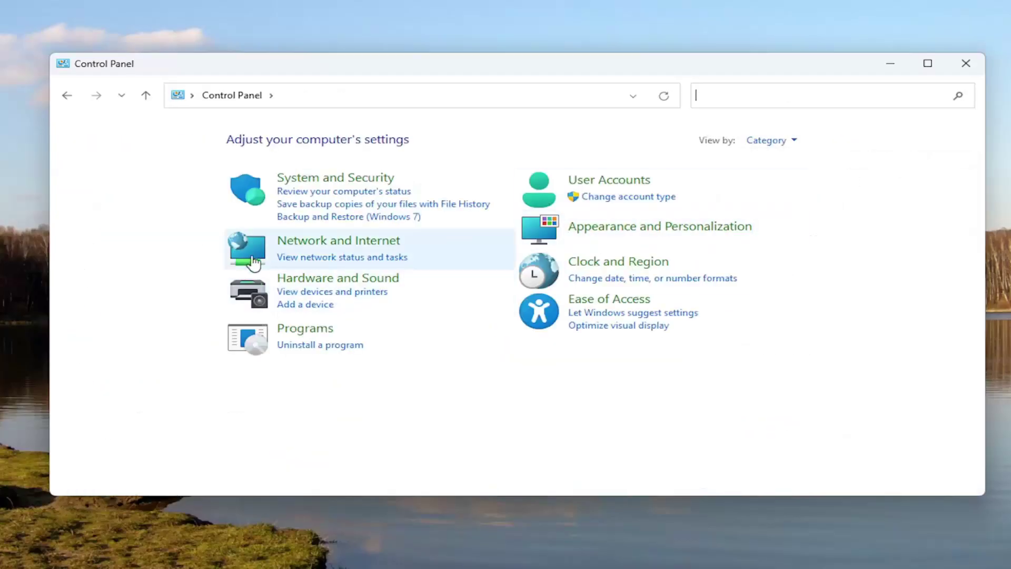
pyautogui.click(348, 280)
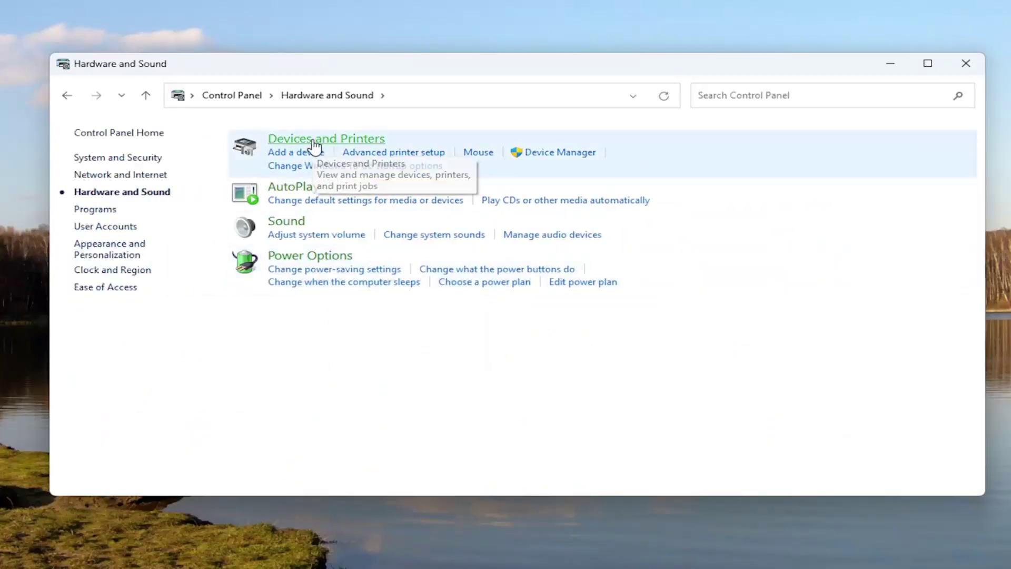
# Go through Devices and Printers and Printers & scanners to the Brother DCP-9020CDN Printer
pyautogui.click(314, 142)
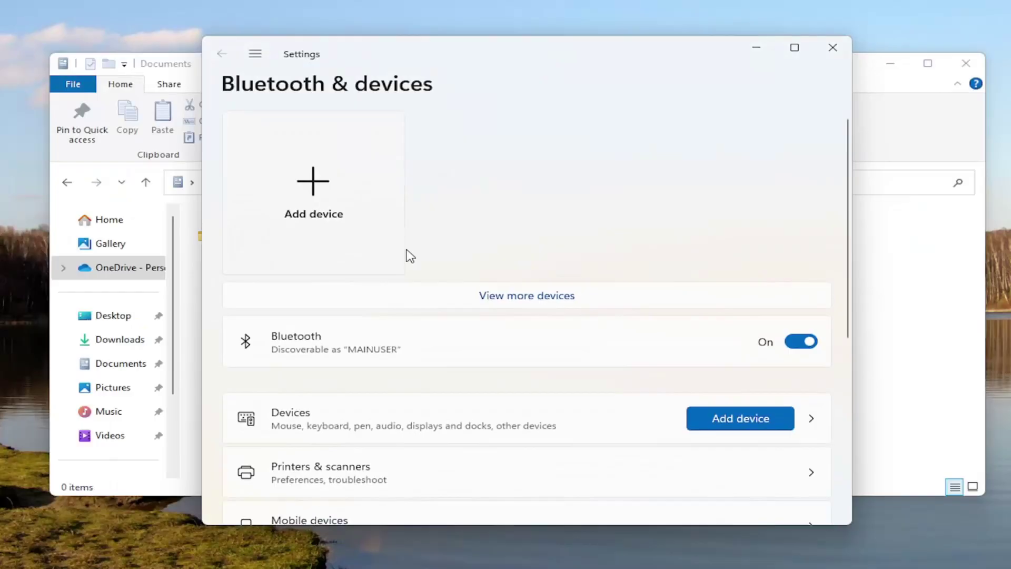
pyautogui.scroll(-2, 409, 256)
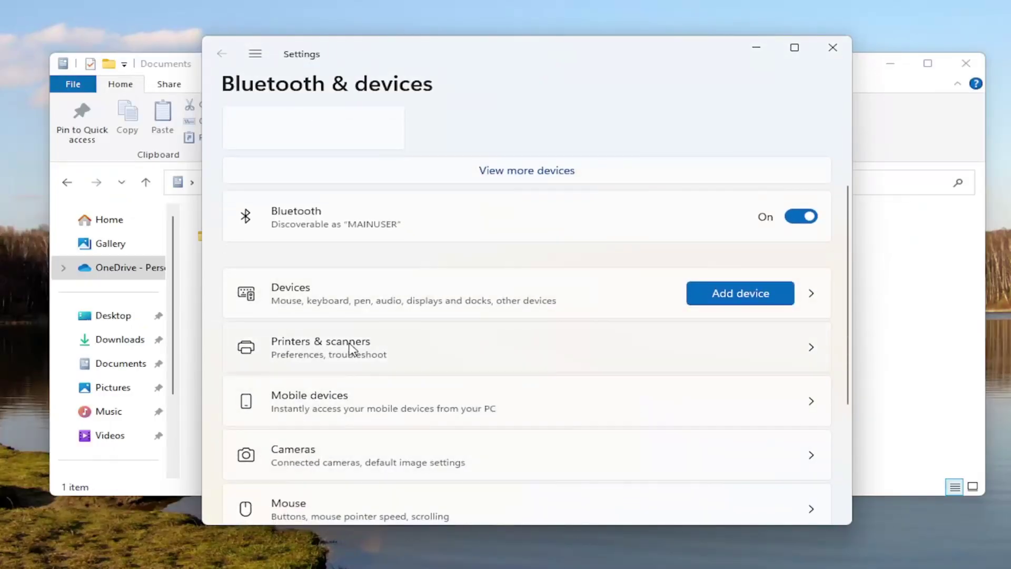
pyautogui.click(348, 348)
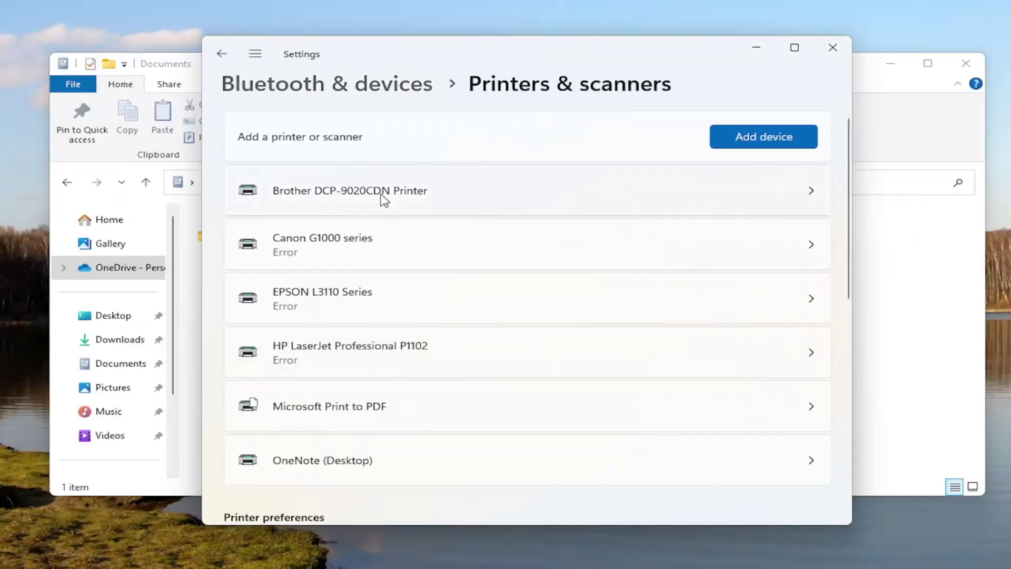
pyautogui.click(382, 196)
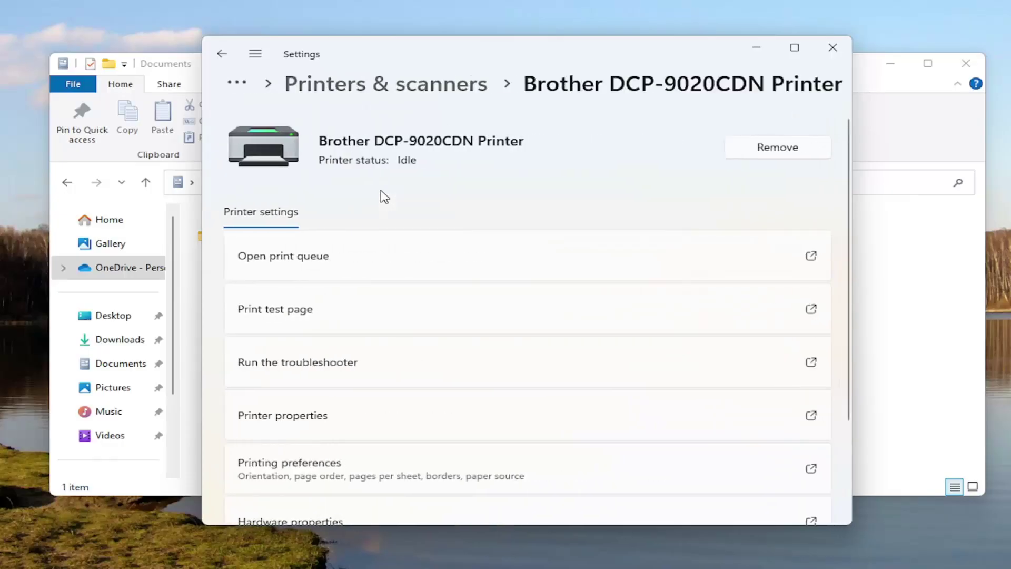
pyautogui.scroll(-2, 356, 395)
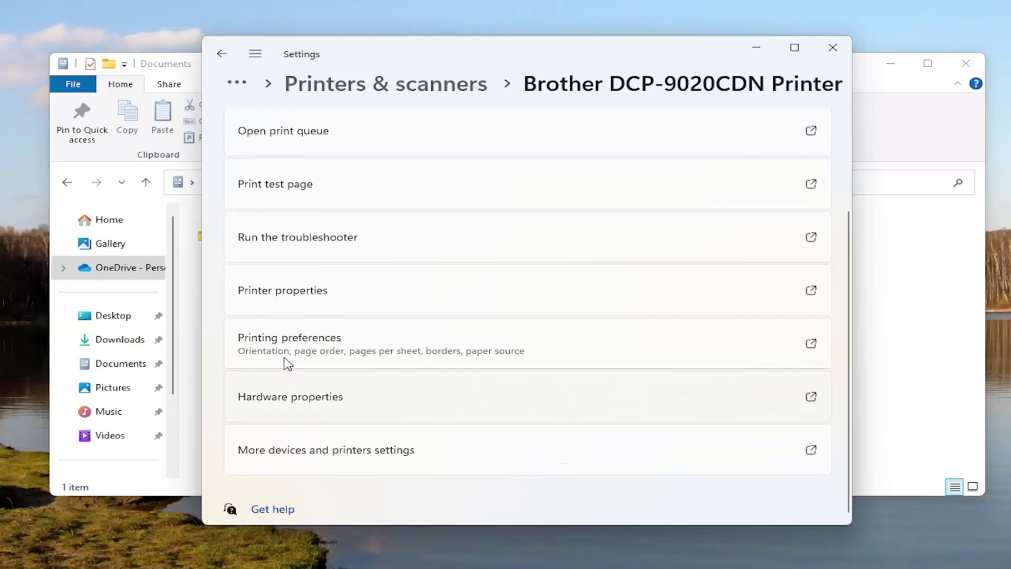
# In the Brother printing preferences, try Landscape, settle on Portrait orientation, and apply
pyautogui.click(305, 351)
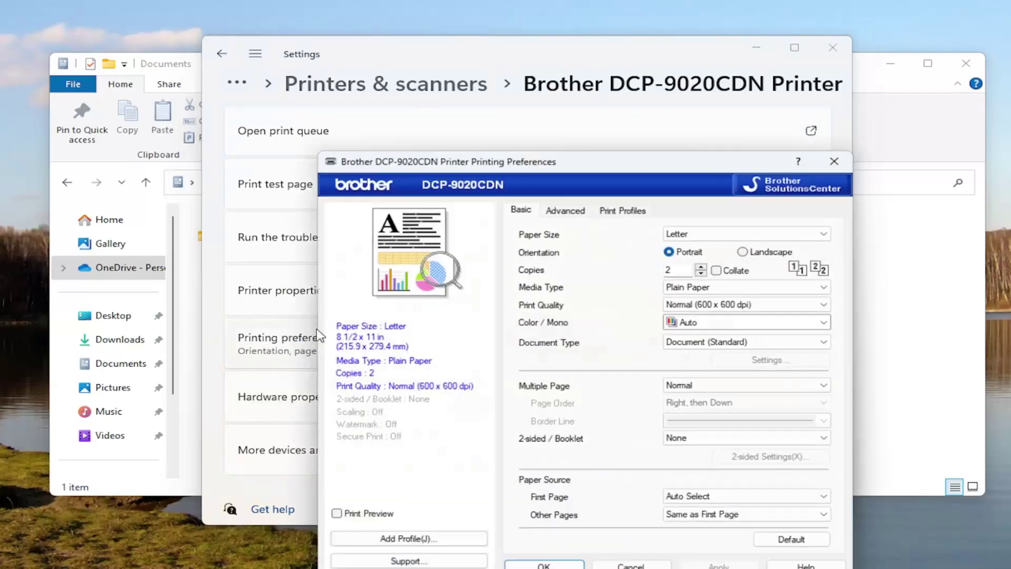
pyautogui.moveTo(509, 162); pyautogui.dragTo(465, 70)
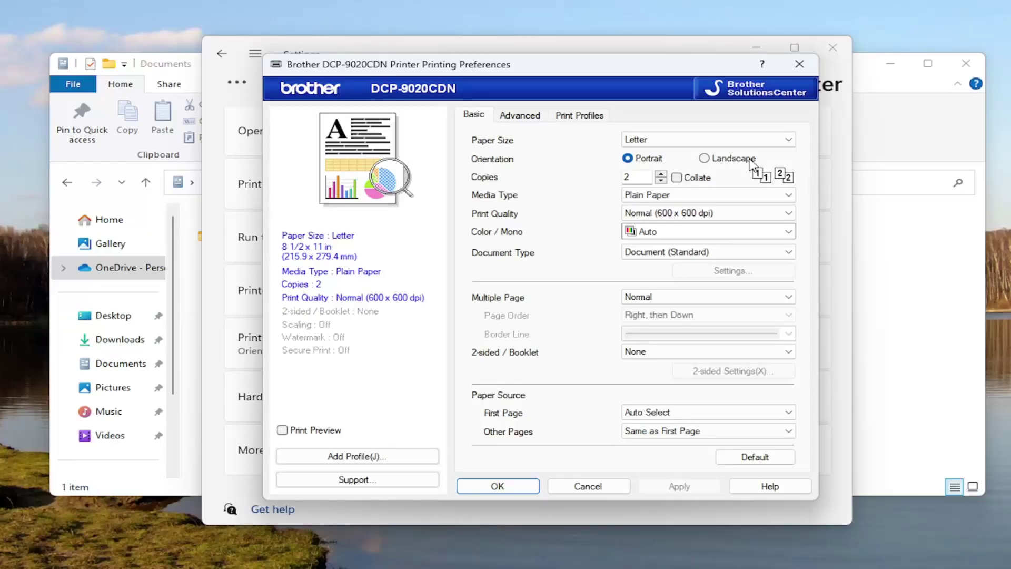
pyautogui.click(714, 165)
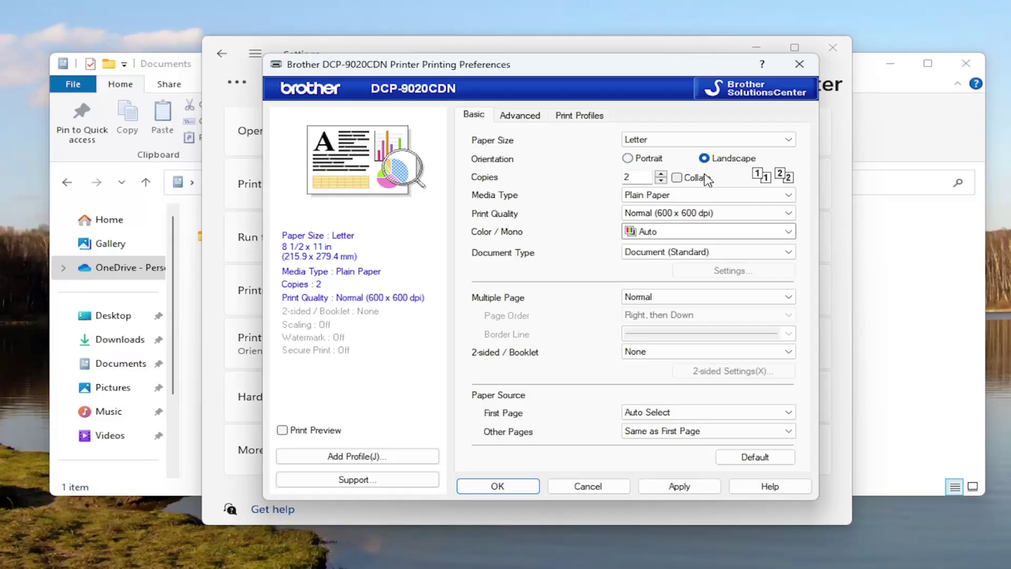
pyautogui.click(644, 164)
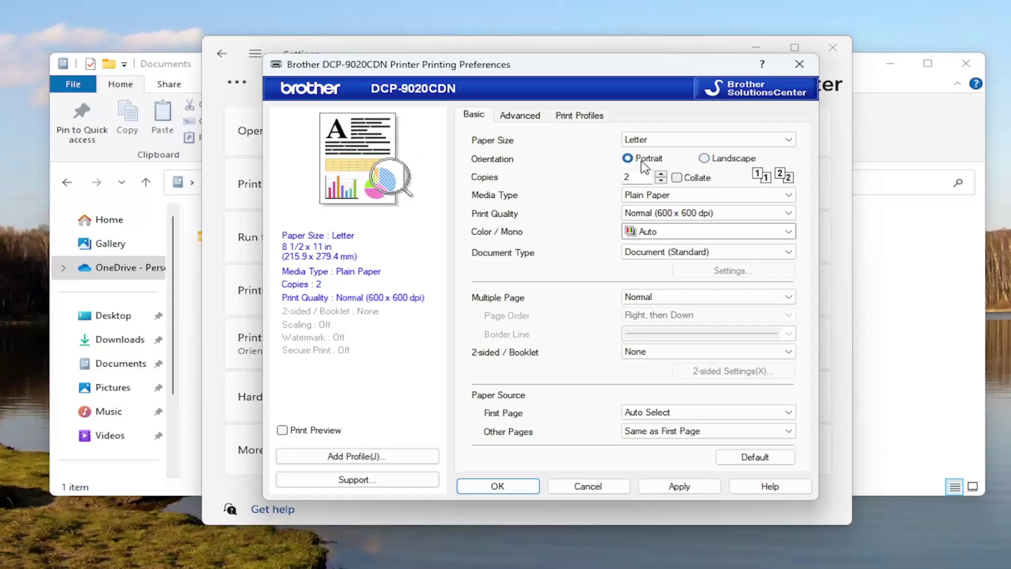
pyautogui.click(678, 177)
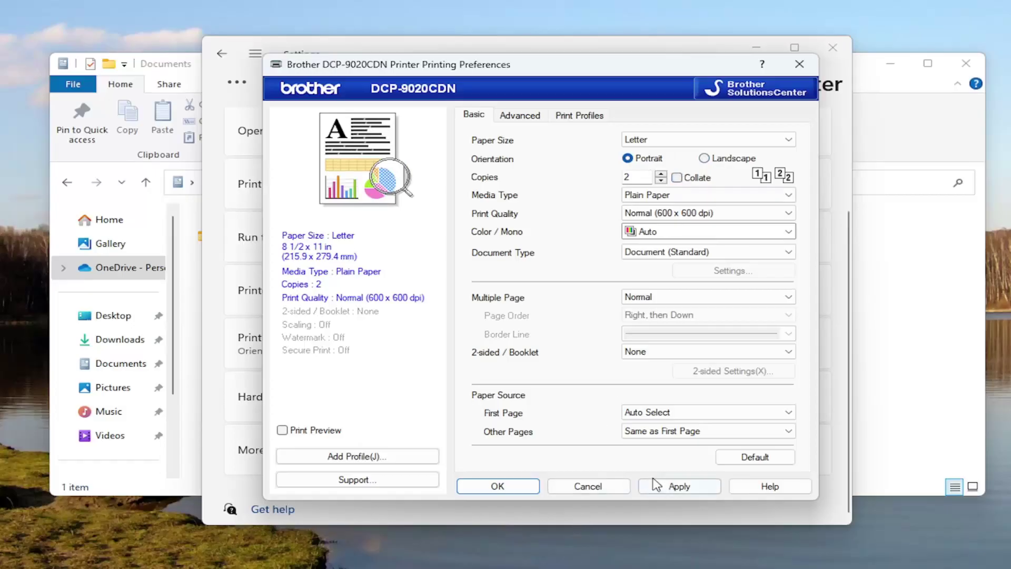
pyautogui.click(675, 488)
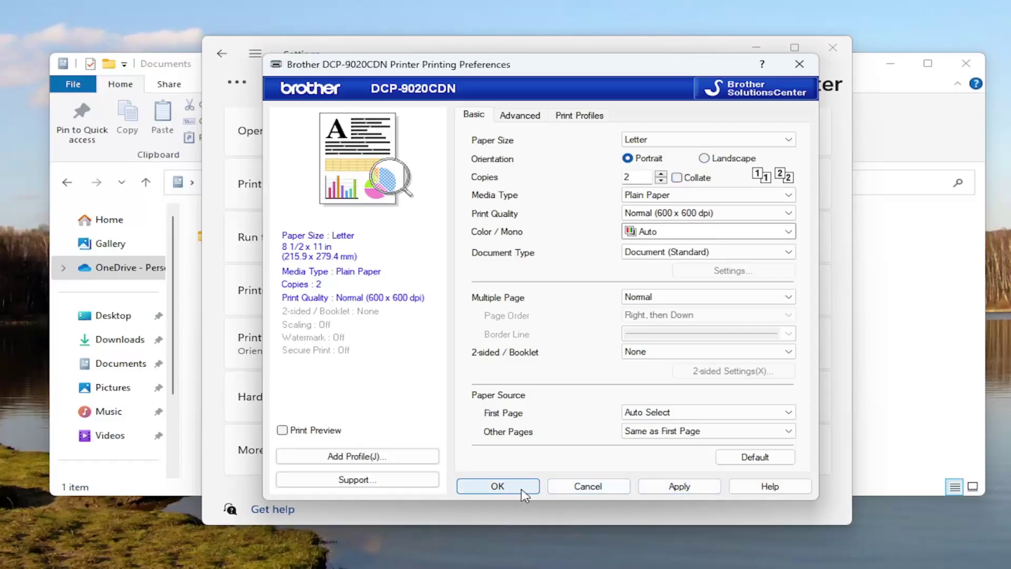
# Confirm the printing preferences with OK and close the Settings and Documents windows
pyautogui.click(485, 491)
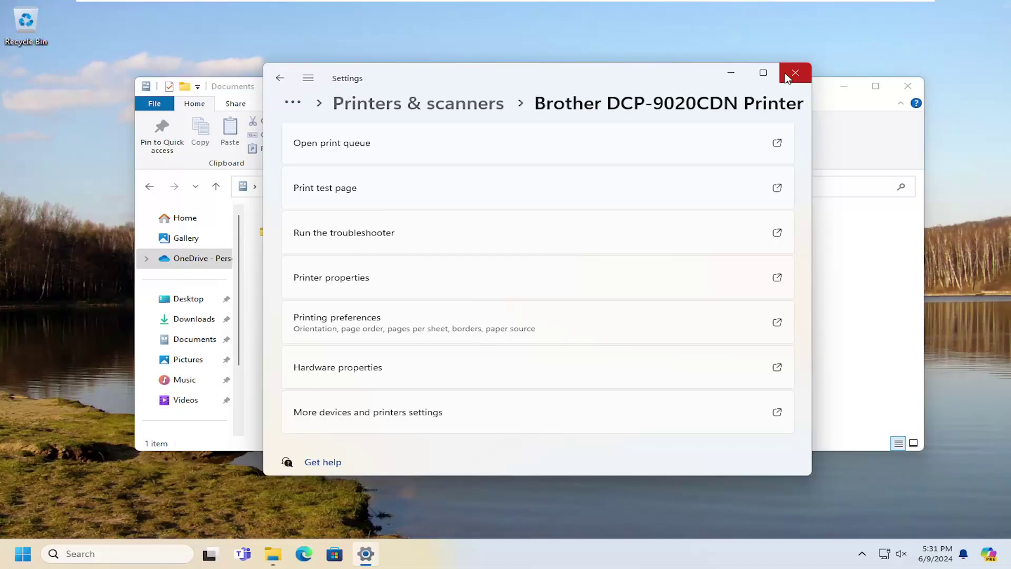
pyautogui.click(796, 72)
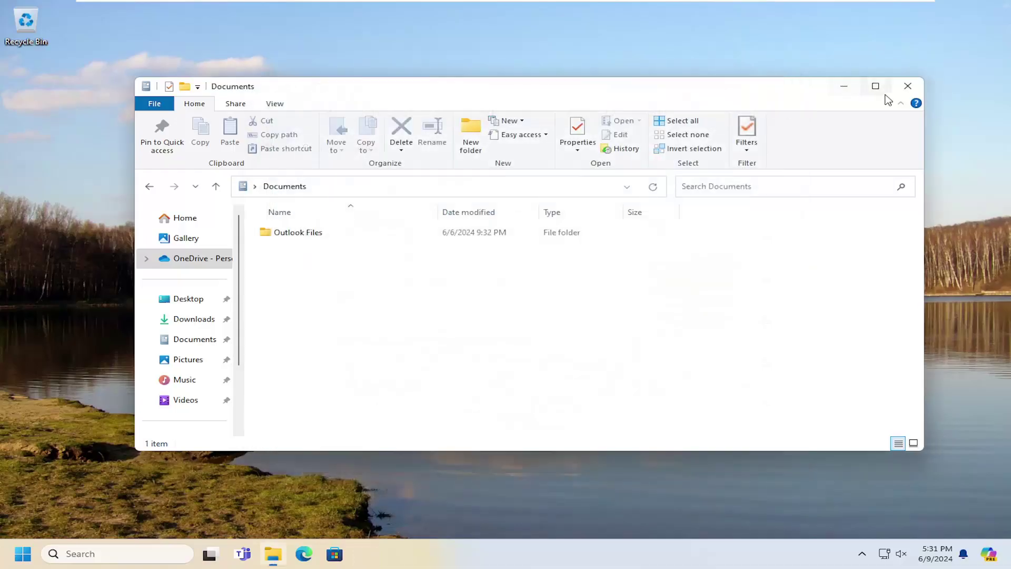
pyautogui.click(908, 86)
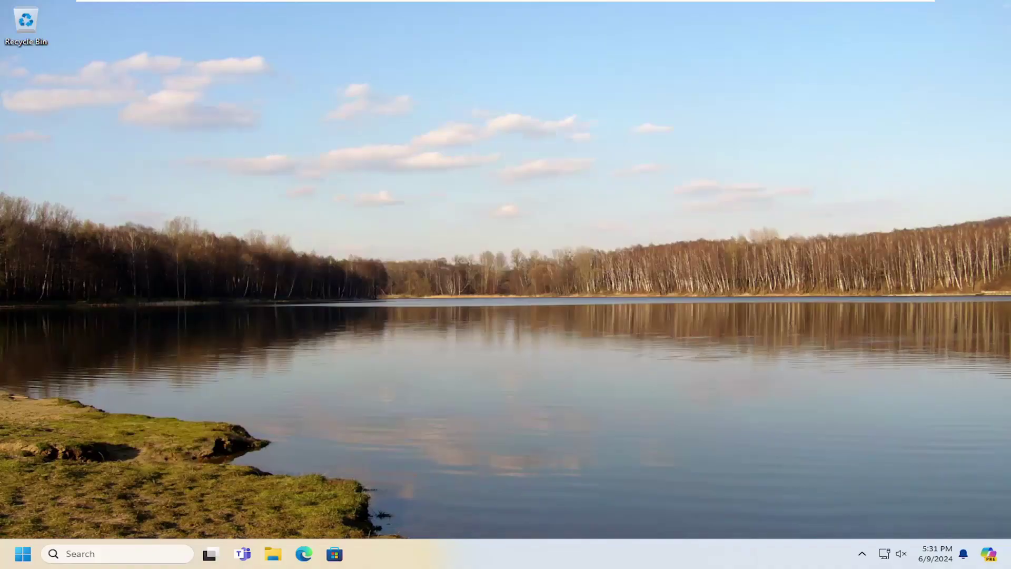